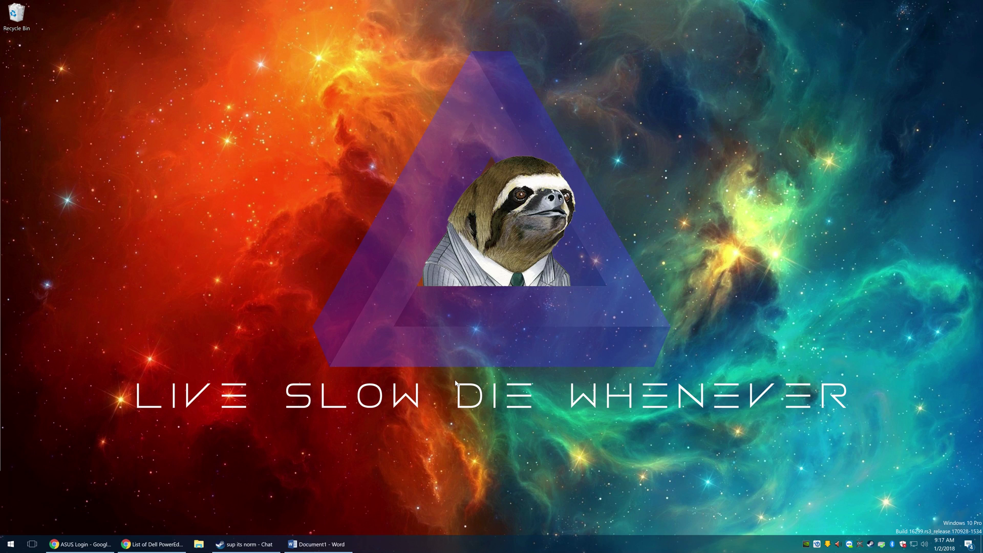
Bring up the Wikipedia List of Dell PowerEdge Servers page at the Generation 12 table
{"action": "left_click", "coordinate": [151, 544]}
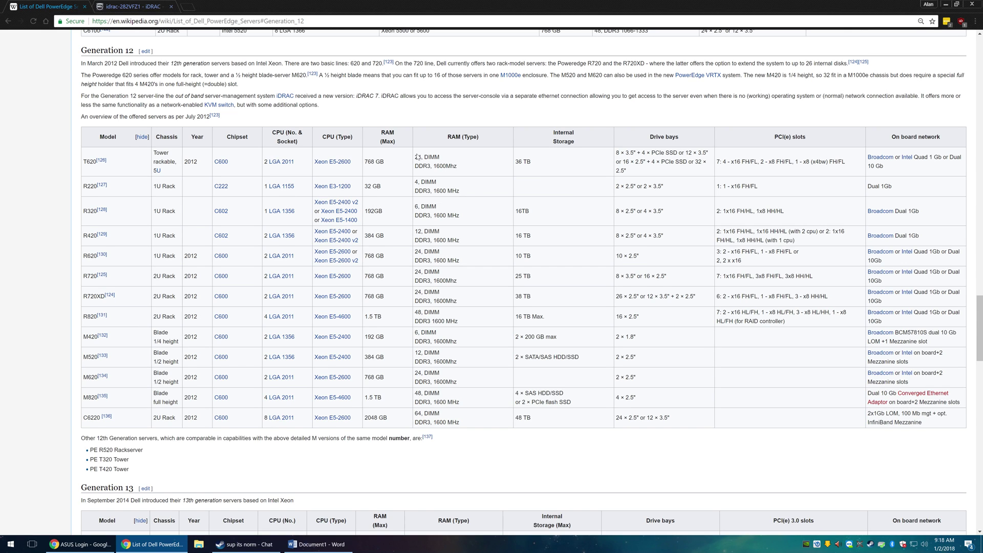
Log in to the iDRAC 7 web interface and launch the Virtual Console viewer
{"action": "left_click", "coordinate": [129, 5]}
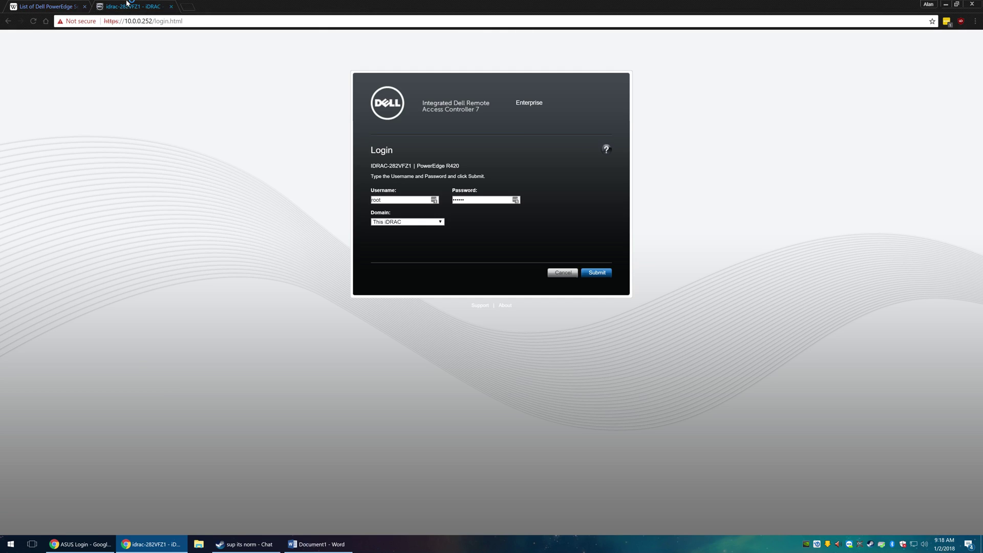
{"action": "left_click", "coordinate": [597, 272]}
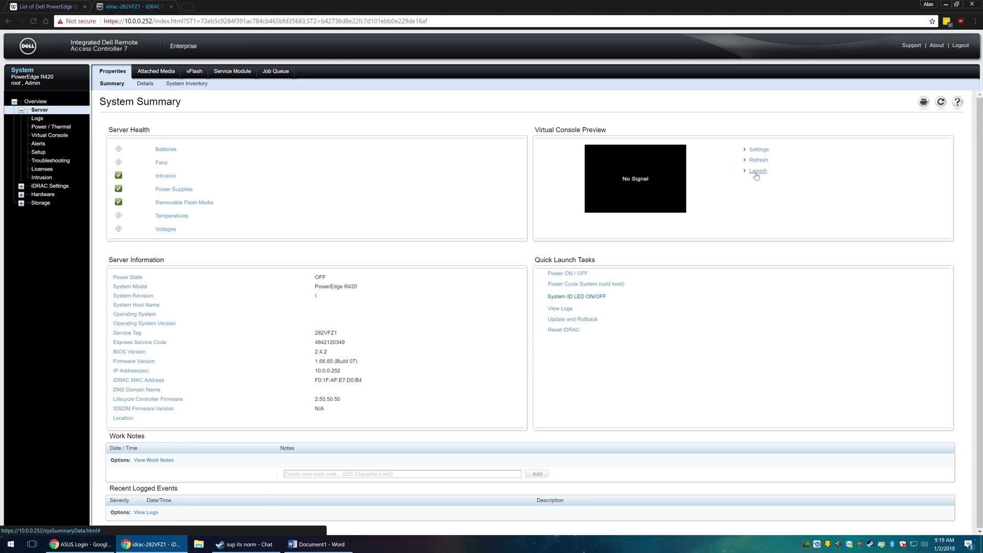
{"action": "left_click", "coordinate": [756, 174]}
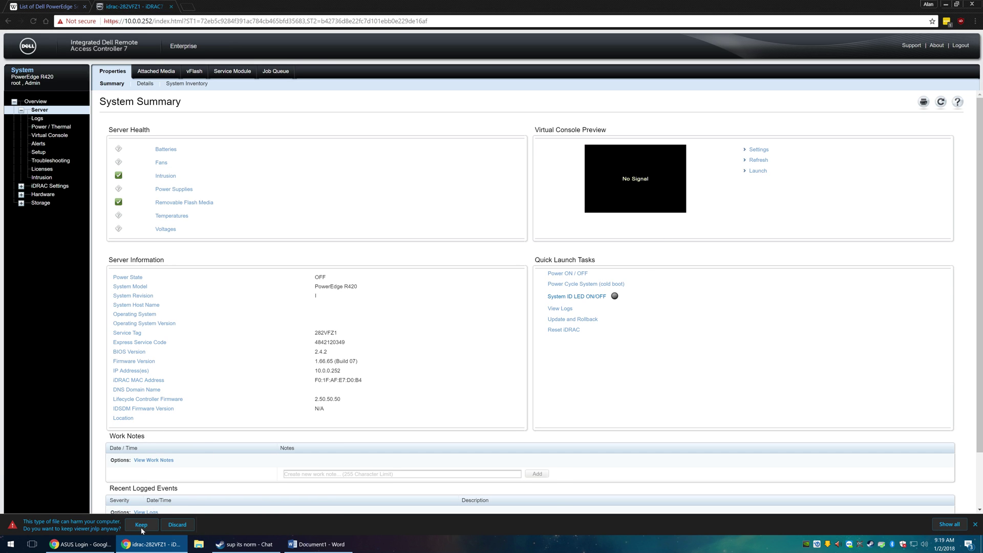
Keep the .jnlp console file and accept the security warnings so the R420 console runs
{"action": "left_click", "coordinate": [141, 528]}
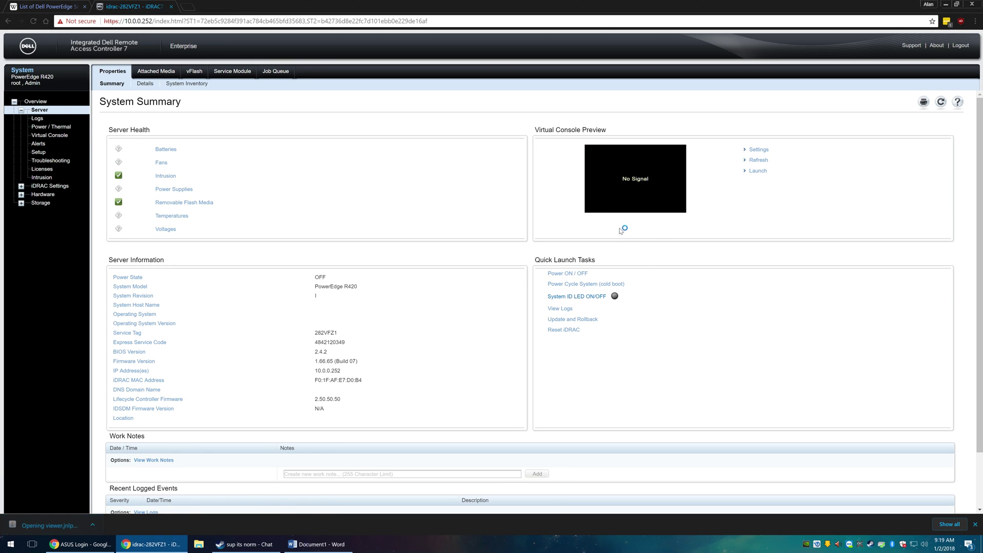
{"action": "left_click", "coordinate": [946, 5]}
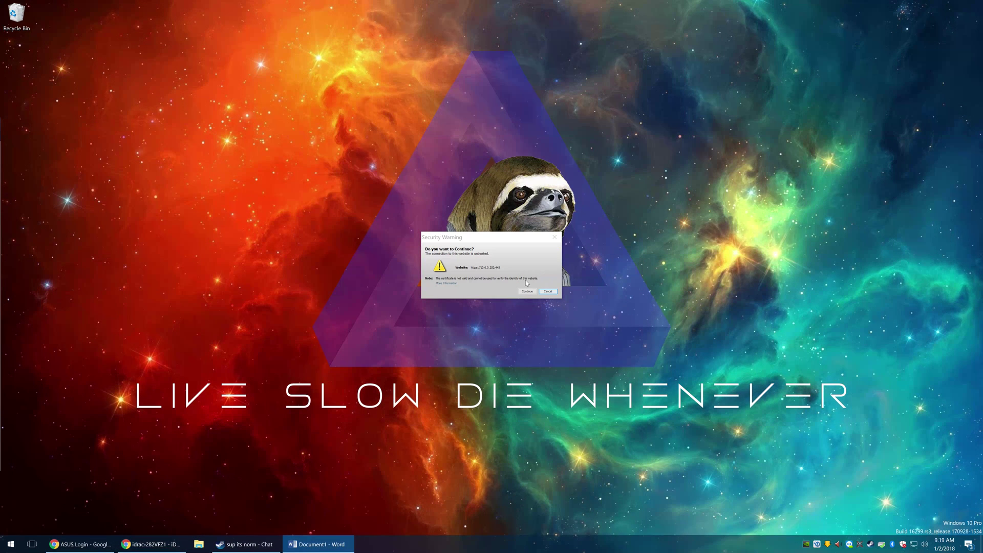
{"action": "left_click", "coordinate": [526, 290]}
{"action": "left_click", "coordinate": [524, 295]}
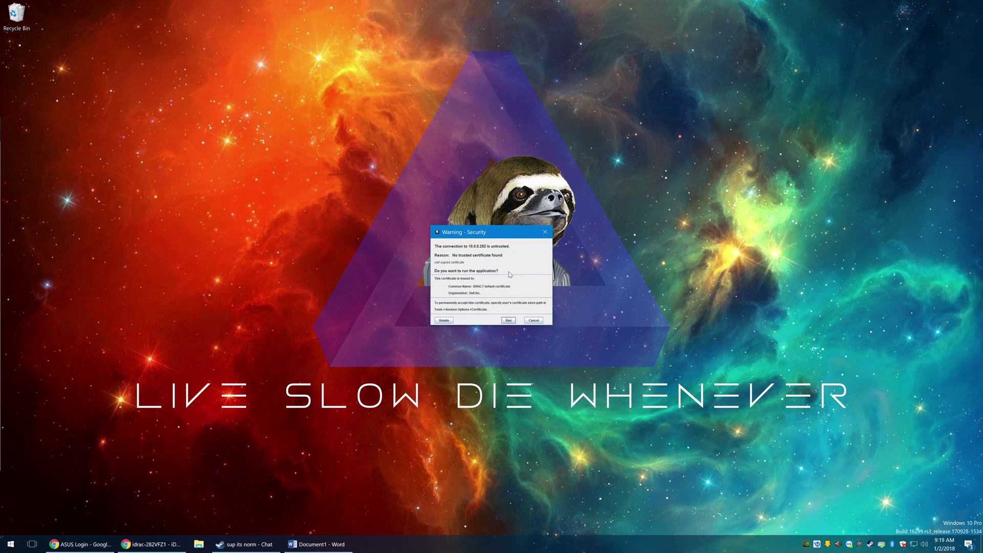
{"action": "left_click", "coordinate": [506, 321]}
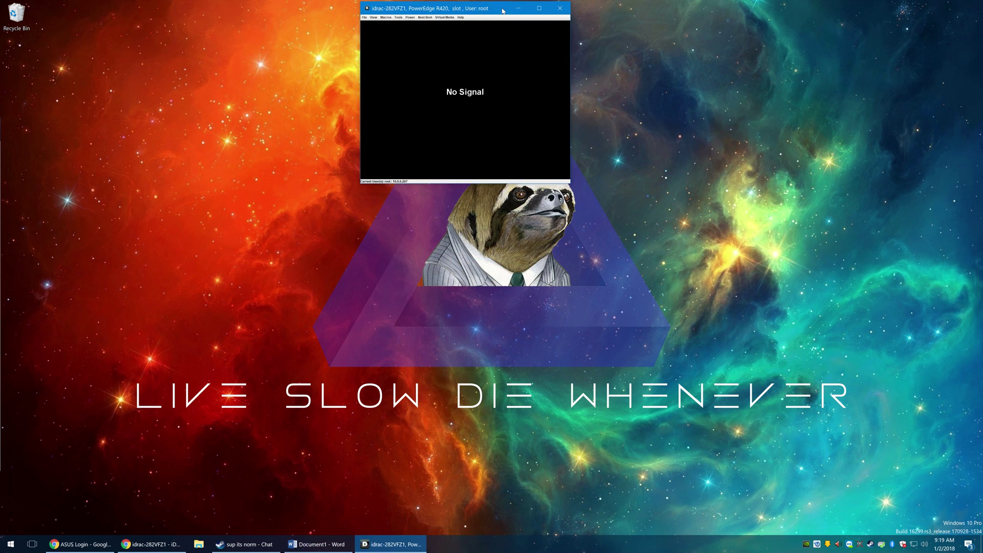
Maximize the console window and set Lifecycle Controller as the next boot device
{"action": "double_click", "coordinate": [502, 10]}
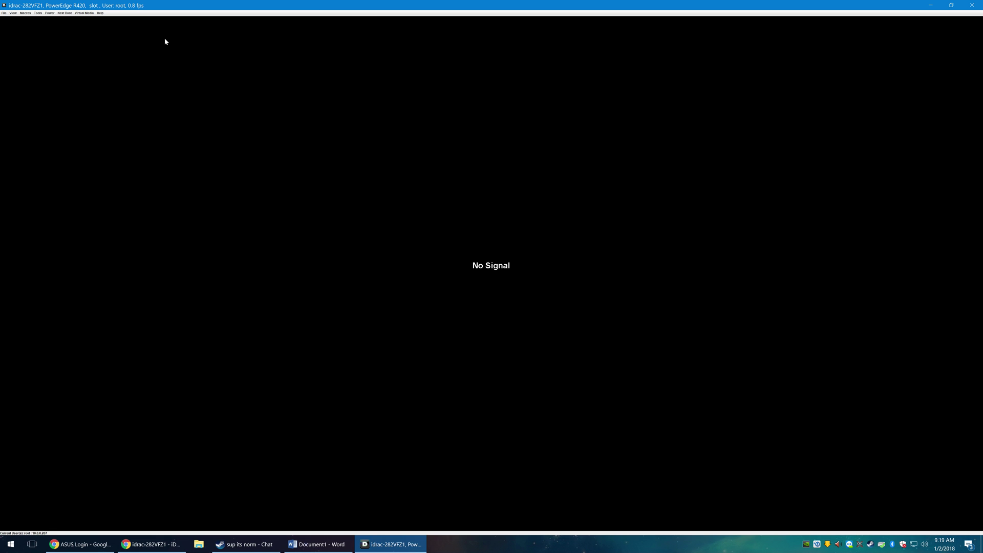
{"action": "left_click", "coordinate": [70, 14]}
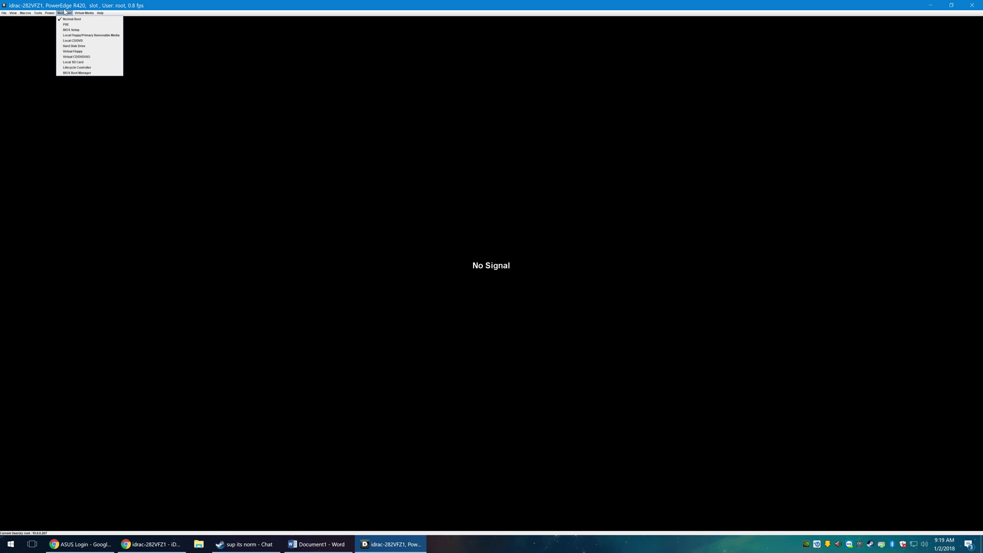
{"action": "left_click", "coordinate": [88, 68]}
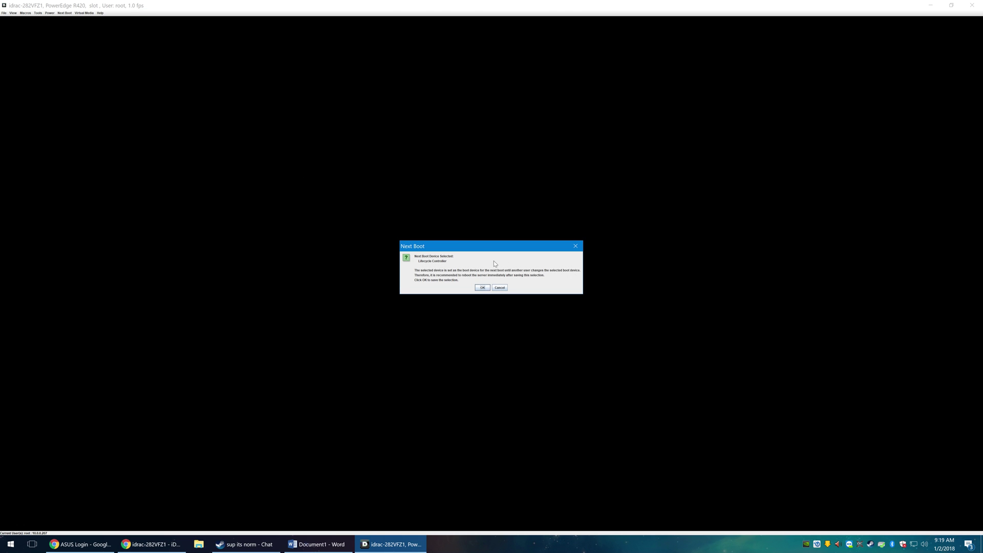
{"action": "left_click", "coordinate": [481, 287]}
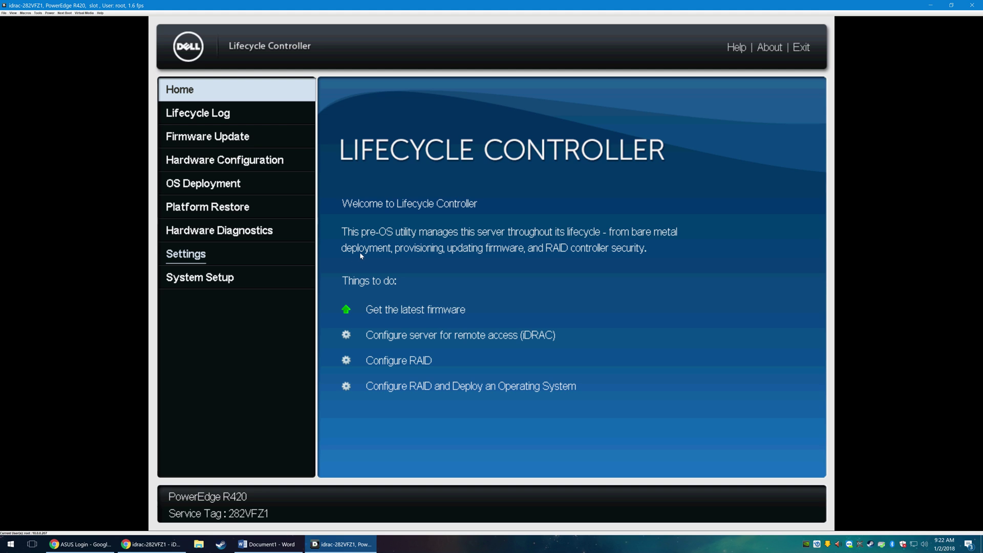
Save Lifecycle Controller network settings with Embedded NIC 1 and DHCP IPv4 addressing
{"action": "left_click", "coordinate": [192, 256]}
{"action": "left_click", "coordinate": [393, 201]}
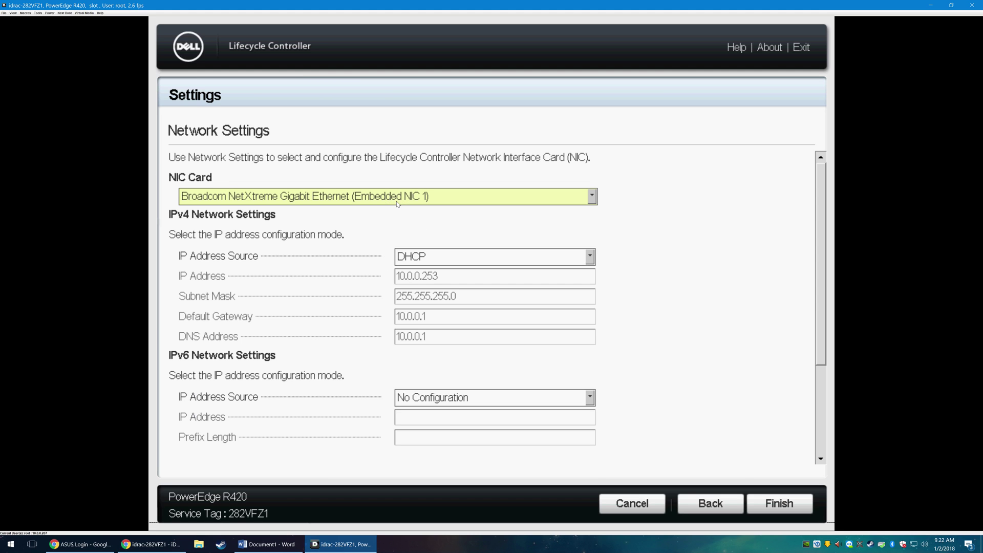
{"action": "left_click", "coordinate": [590, 197]}
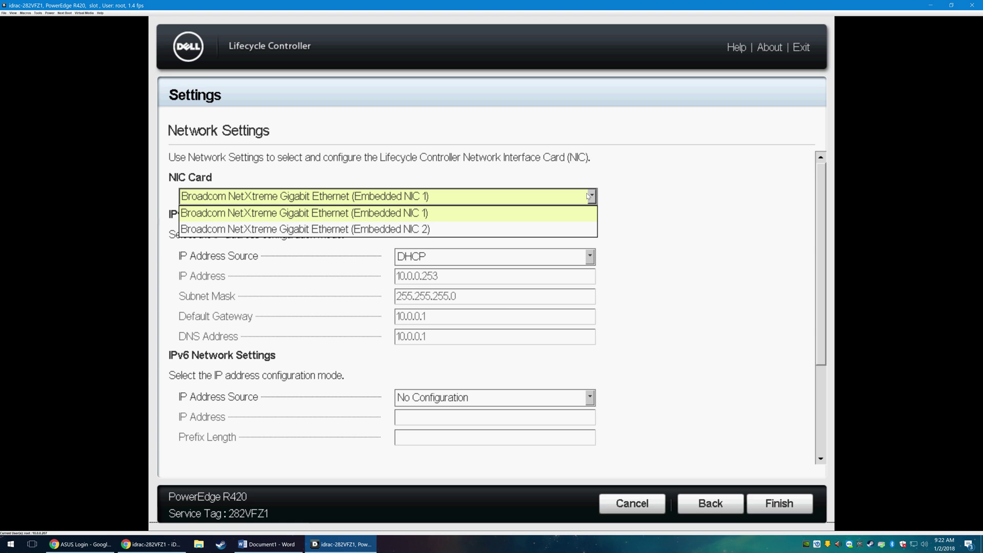
{"action": "left_click", "coordinate": [675, 198]}
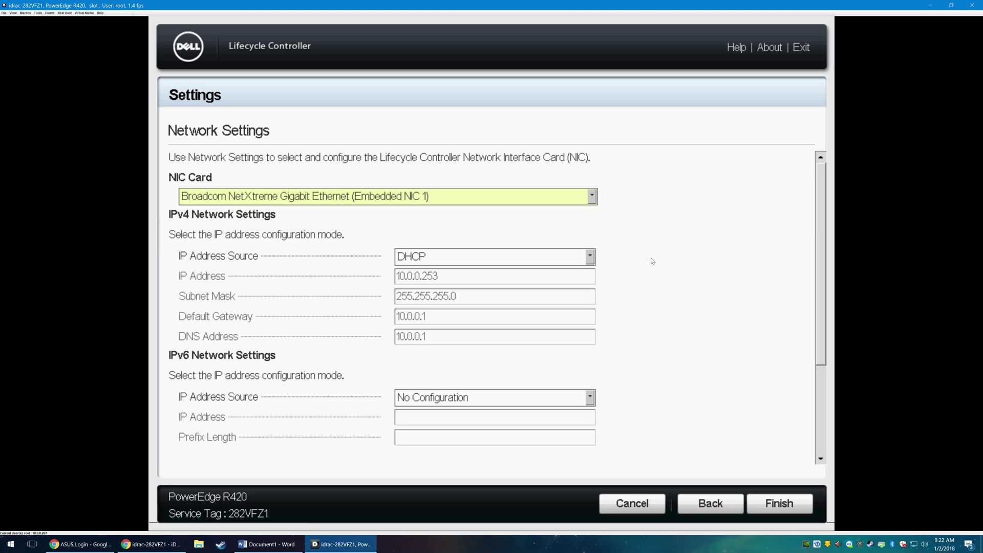
{"action": "key", "text": "Tab"}
{"action": "left_click", "coordinate": [617, 257]}
{"action": "left_click", "coordinate": [782, 506]}
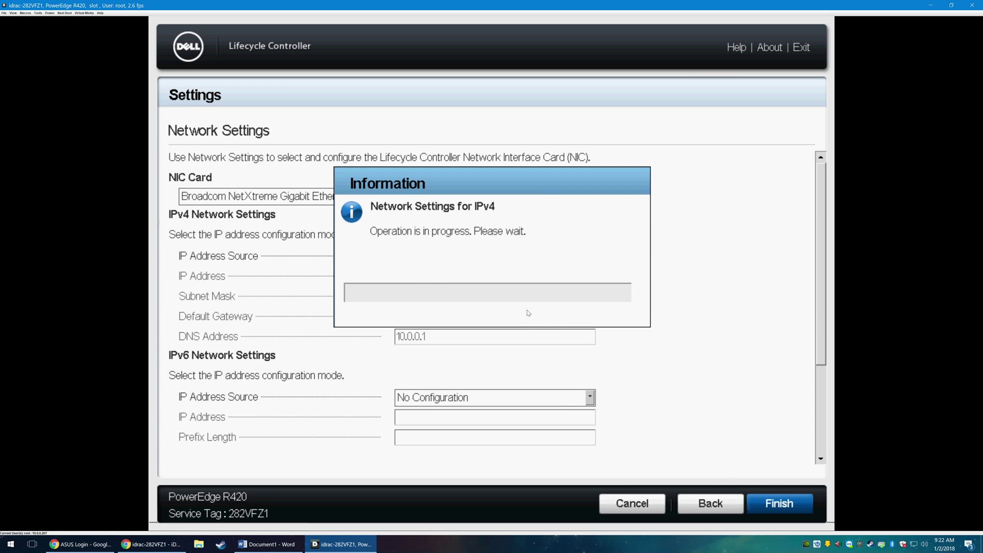
{"action": "left_click", "coordinate": [556, 337]}
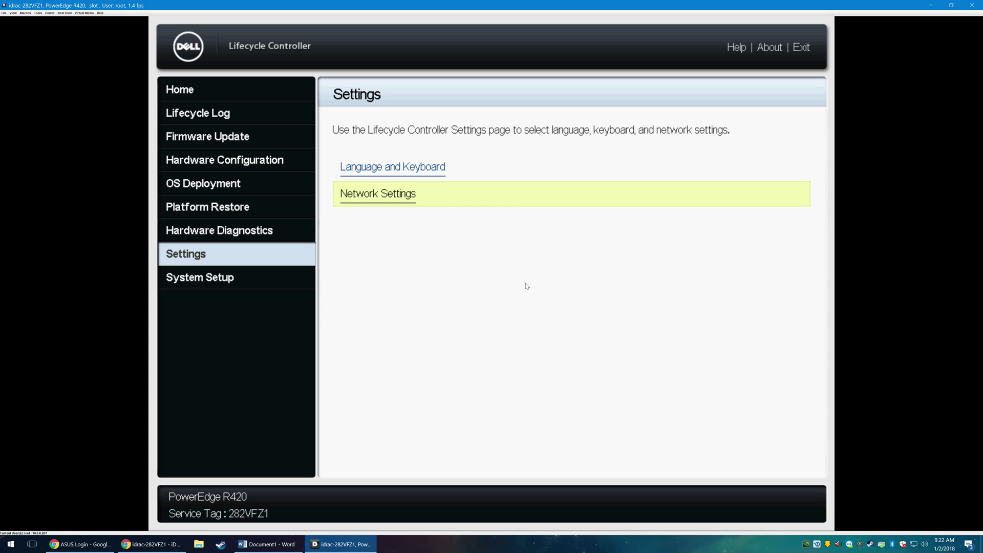
Run the firmware update wizard using the FTP server ftp.dell.com to load catalog 17.12.01
{"action": "left_click", "coordinate": [251, 137]}
{"action": "left_click", "coordinate": [405, 169]}
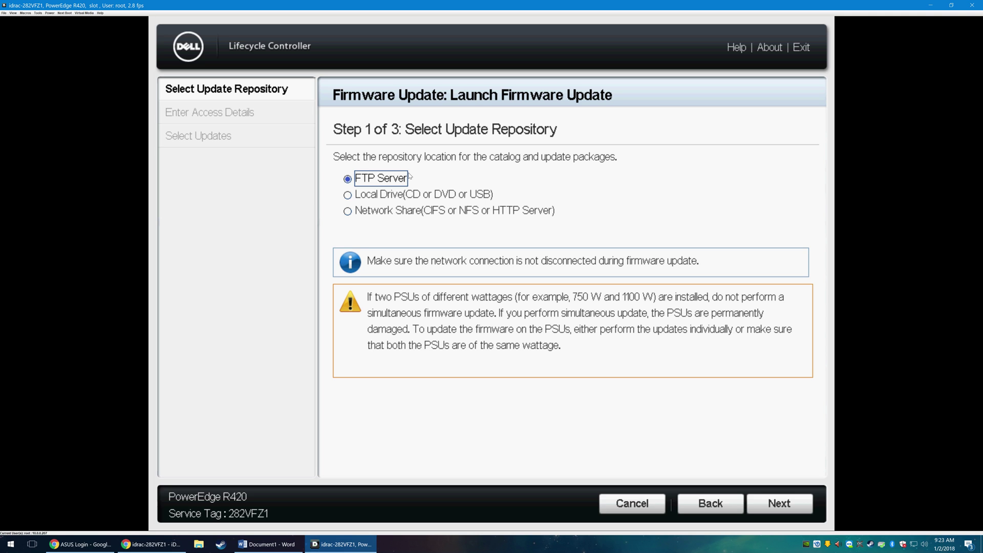
{"action": "left_click", "coordinate": [779, 501]}
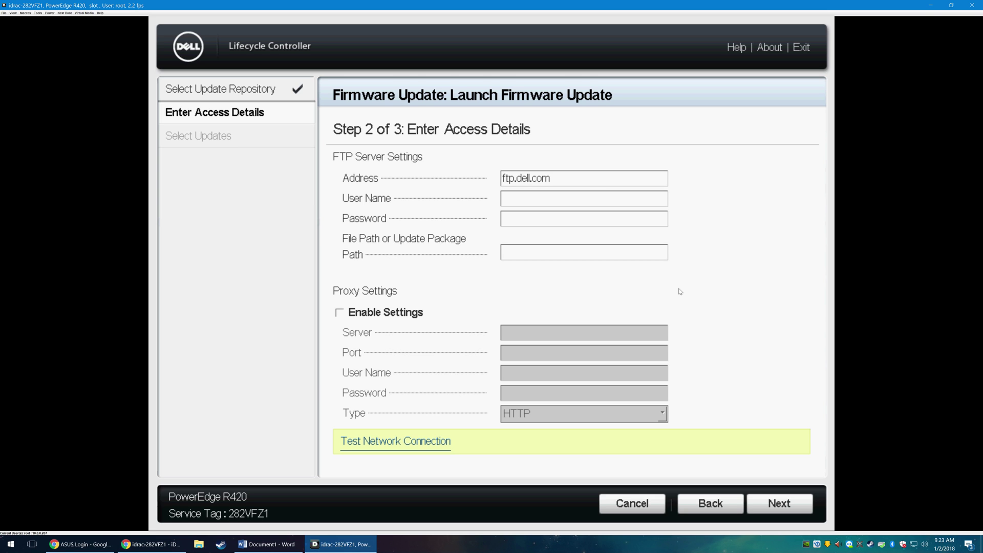
{"action": "left_click", "coordinate": [783, 505]}
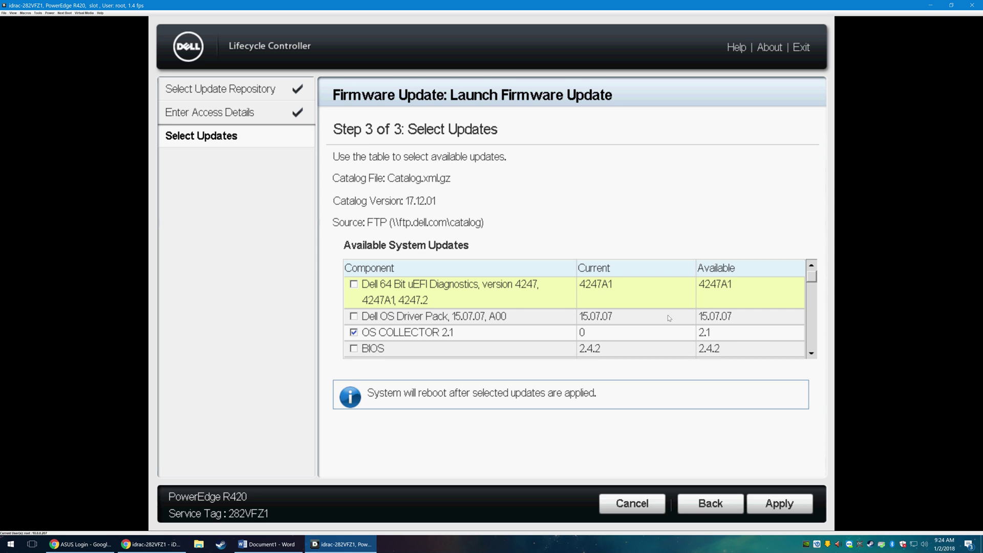
Review the checked updates, including OS Collector and iDRAC 2.50.50.50, and apply them
{"action": "left_click", "coordinate": [811, 353]}
{"action": "left_click", "coordinate": [811, 354]}
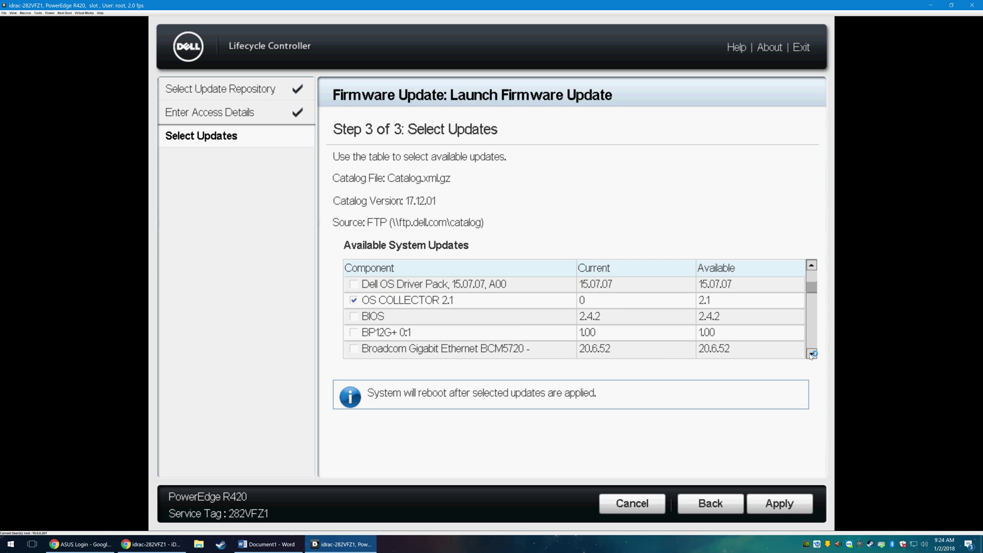
{"action": "left_click", "coordinate": [811, 353]}
{"action": "left_click", "coordinate": [811, 353]}
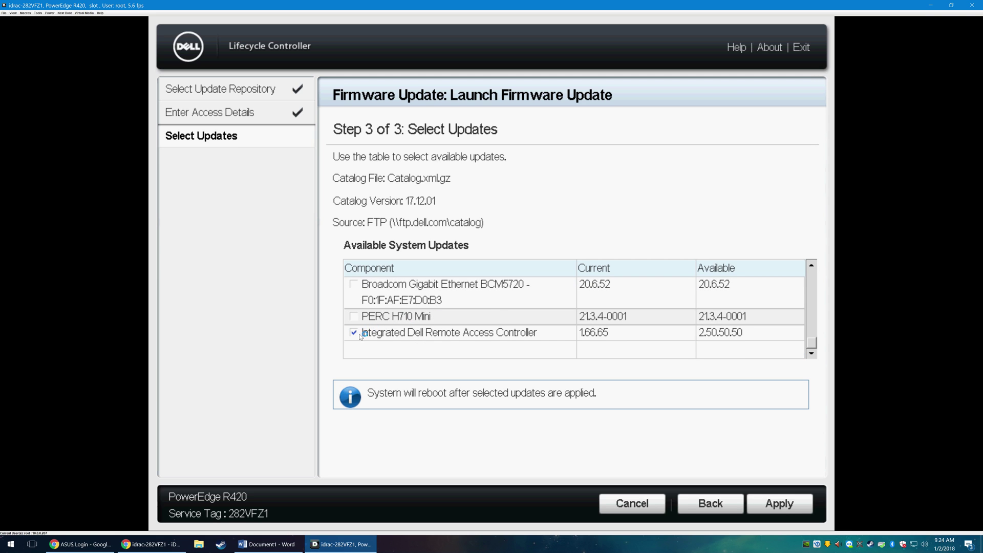
{"action": "left_click", "coordinate": [778, 503]}
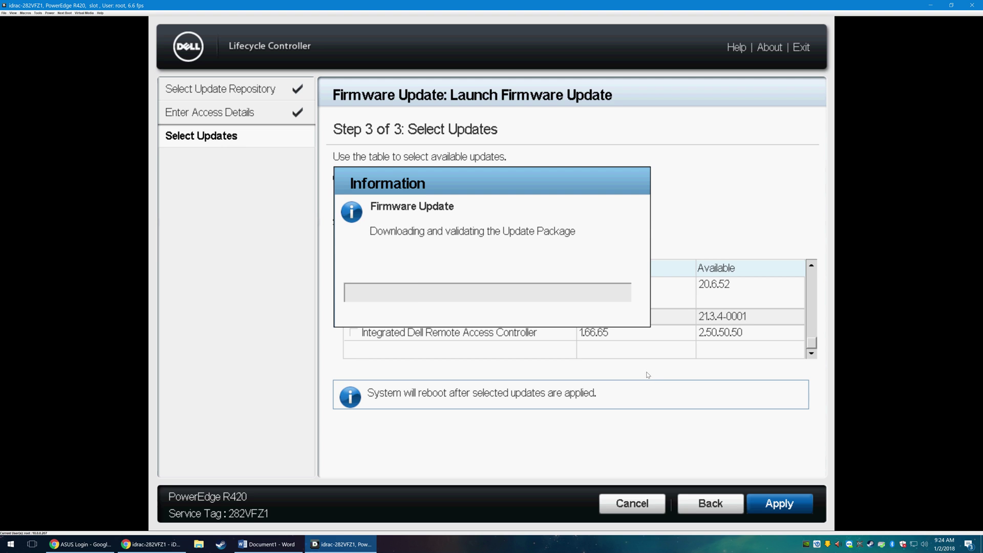